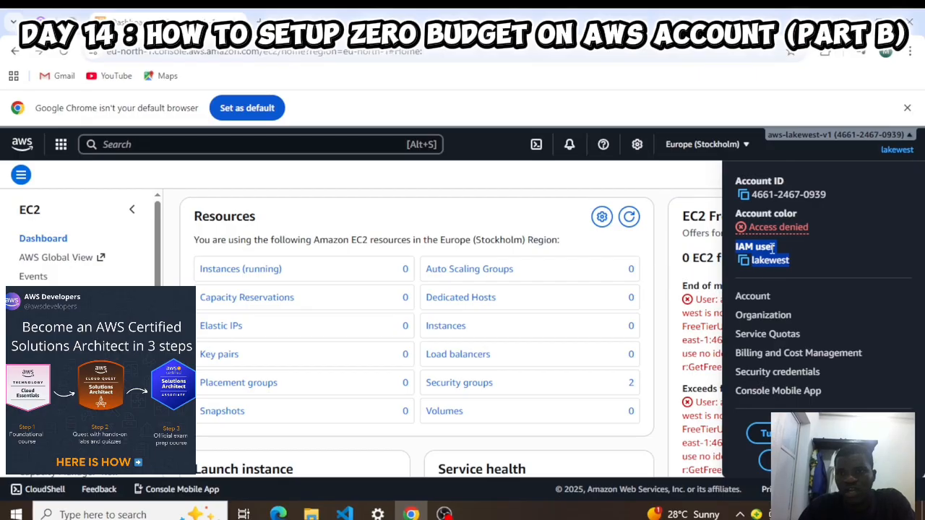
# - Dismiss the IAM user's account menu and move to the root account's Console Home window
pyautogui.click(746, 262)
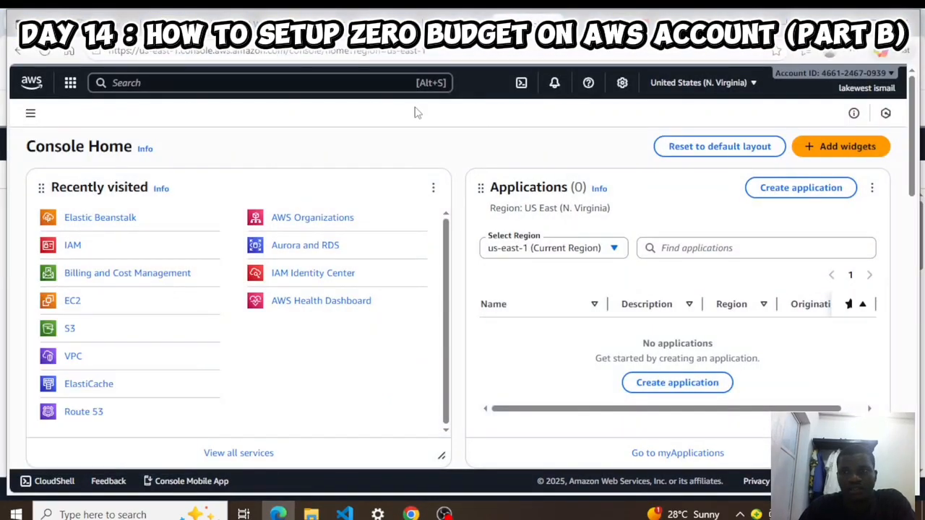
# - Search 'iam' and go to the IAM Users page listing the three existing users
pyautogui.click(166, 82)
pyautogui.write('iam')
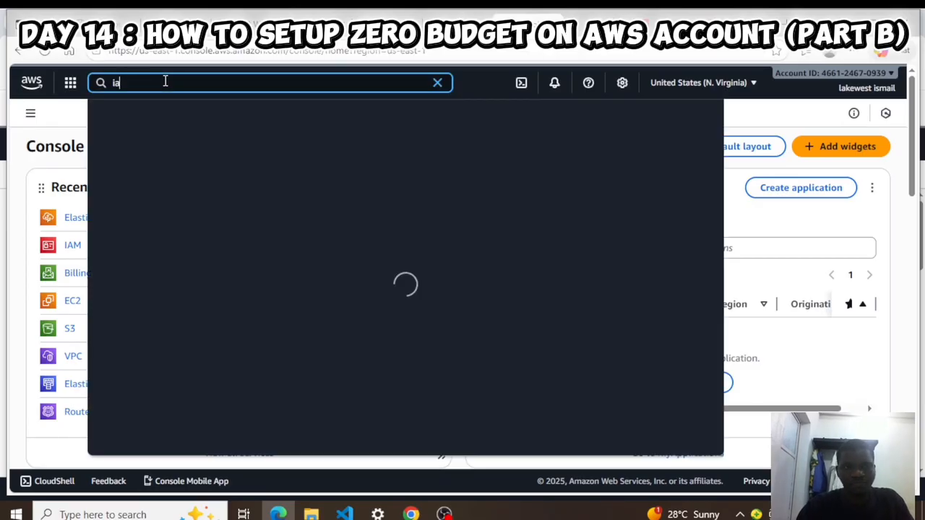
pyautogui.moveTo(303, 159)
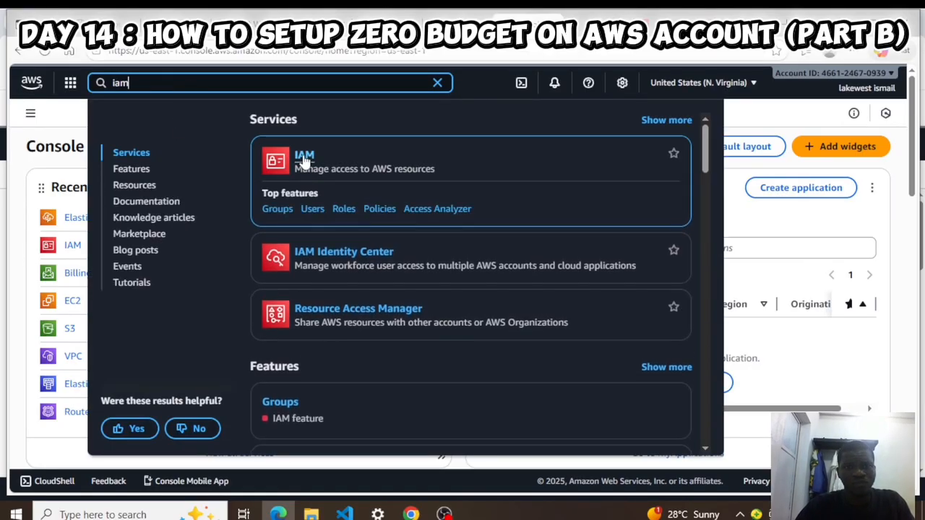
pyautogui.click(312, 210)
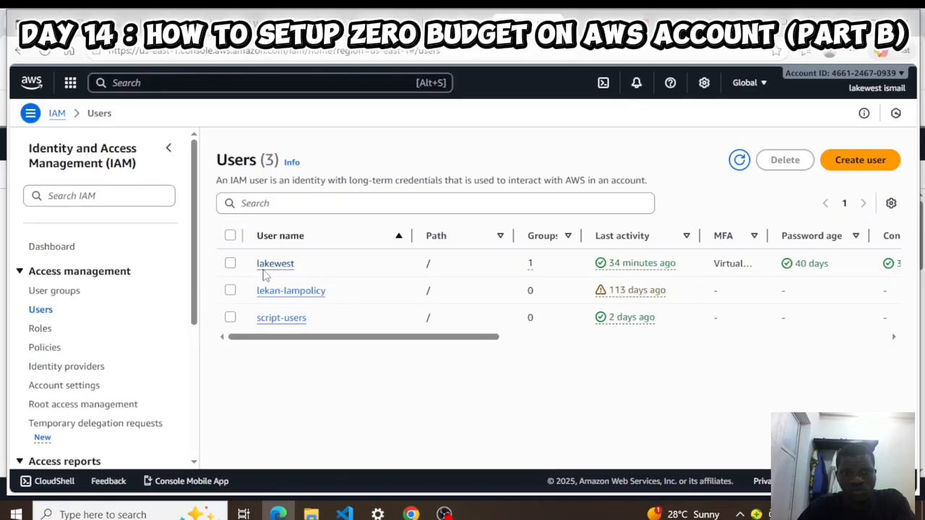
# - Compare account IDs across both windows, then open Billing and Cost Management as the IAM user
pyautogui.click(900, 74)
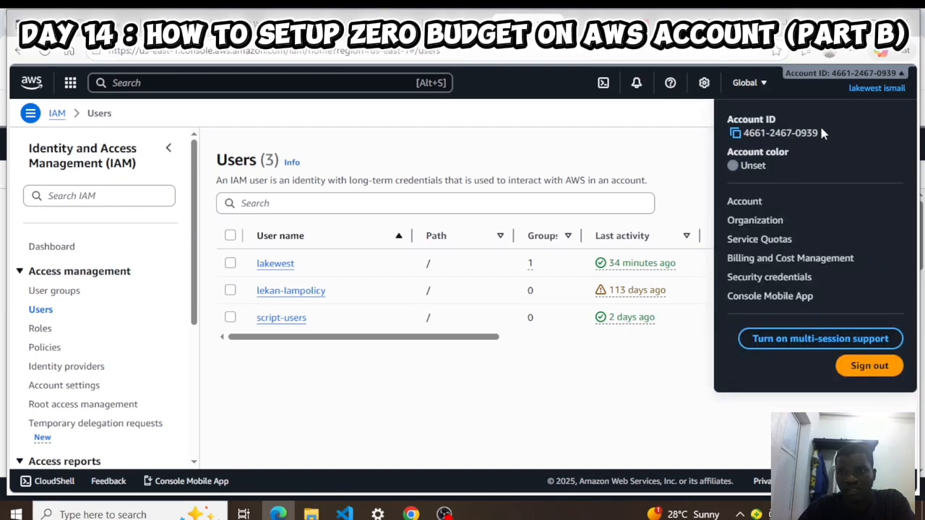
pyautogui.moveTo(821, 132); pyautogui.dragTo(732, 134)
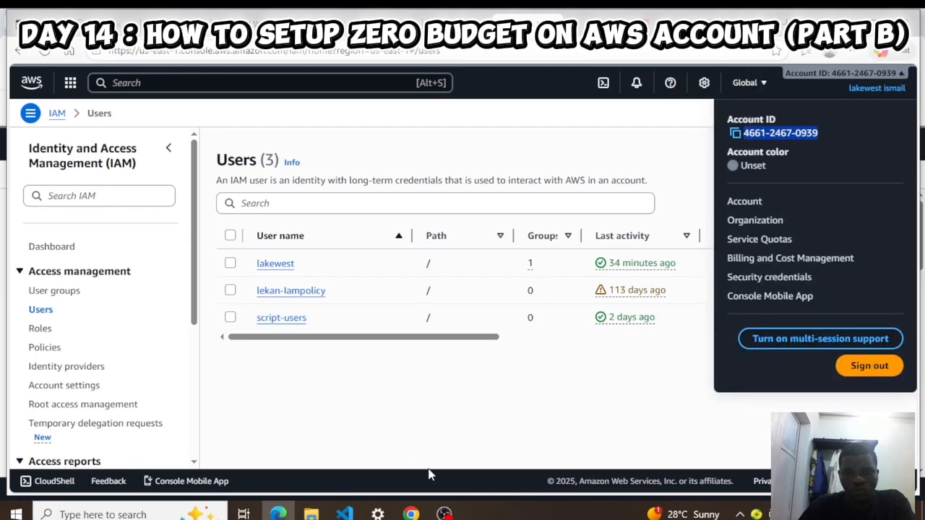
pyautogui.click(411, 514)
pyautogui.click(909, 138)
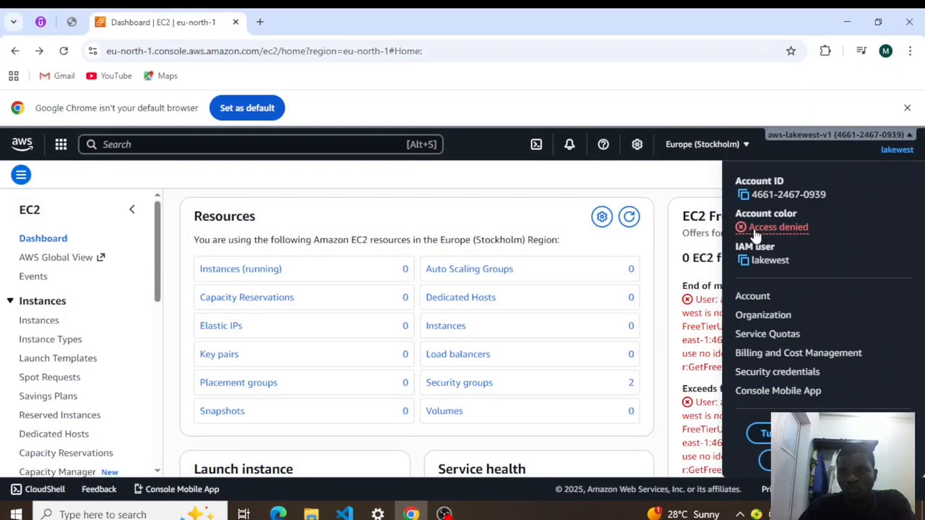
pyautogui.click(277, 513)
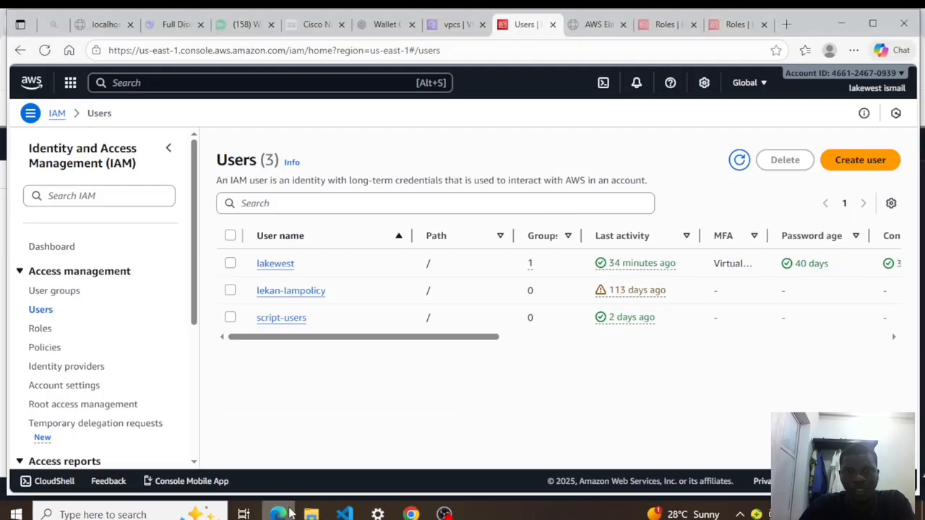
pyautogui.click(410, 514)
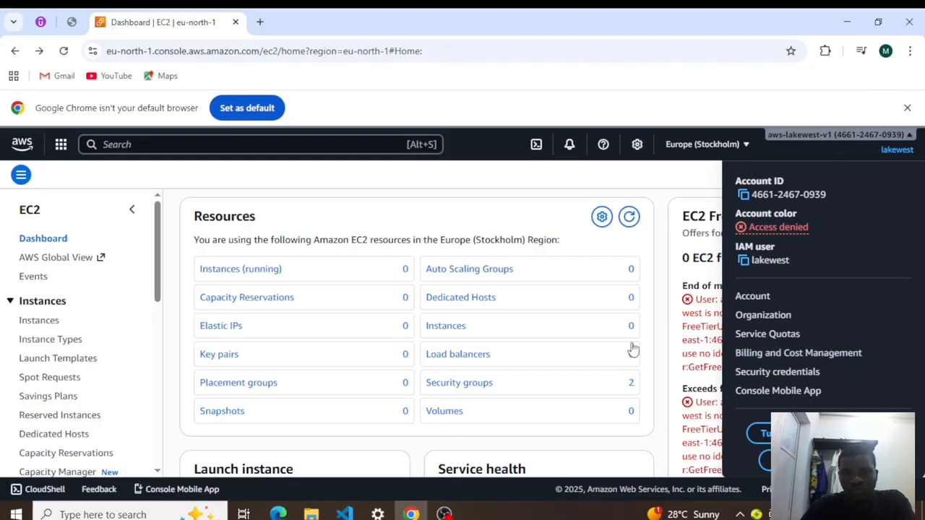
pyautogui.click(789, 354)
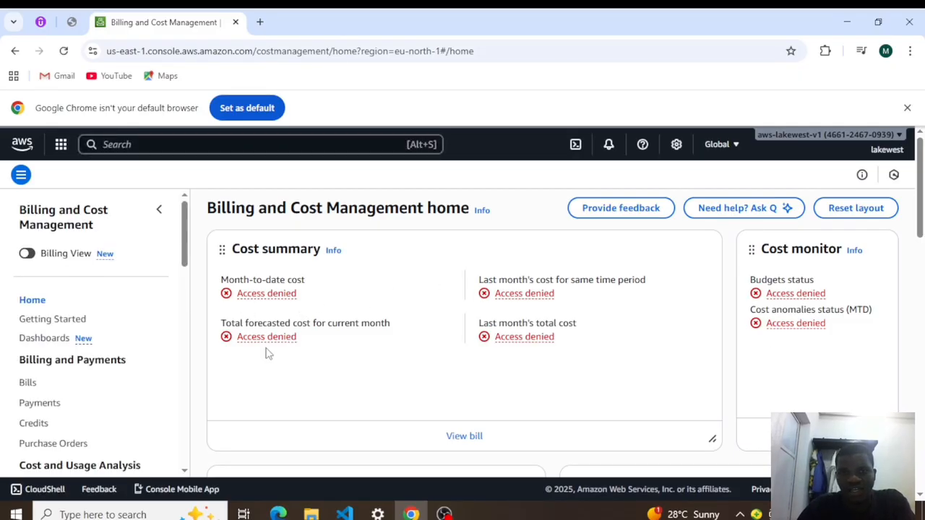
# - Confirm which IAM user is signed in, then return to the root account's window
pyautogui.click(896, 139)
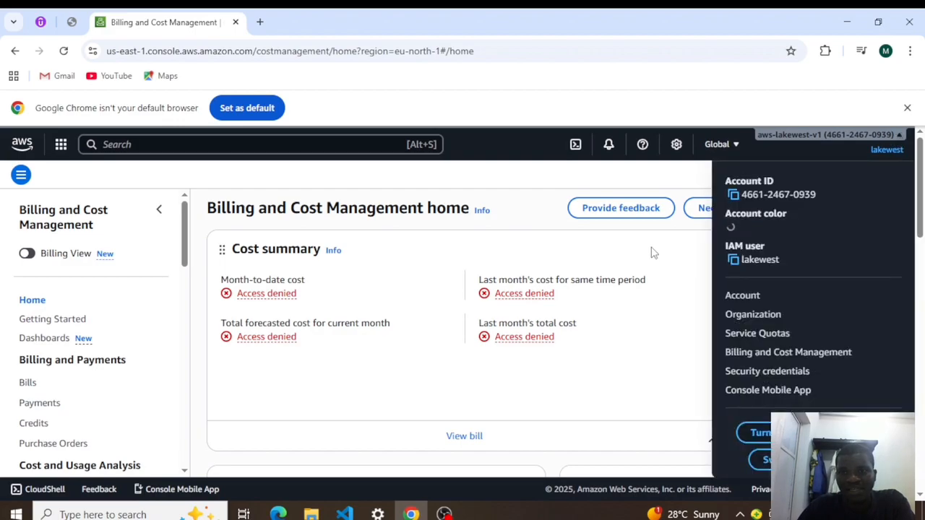
pyautogui.moveTo(781, 261); pyautogui.dragTo(725, 244)
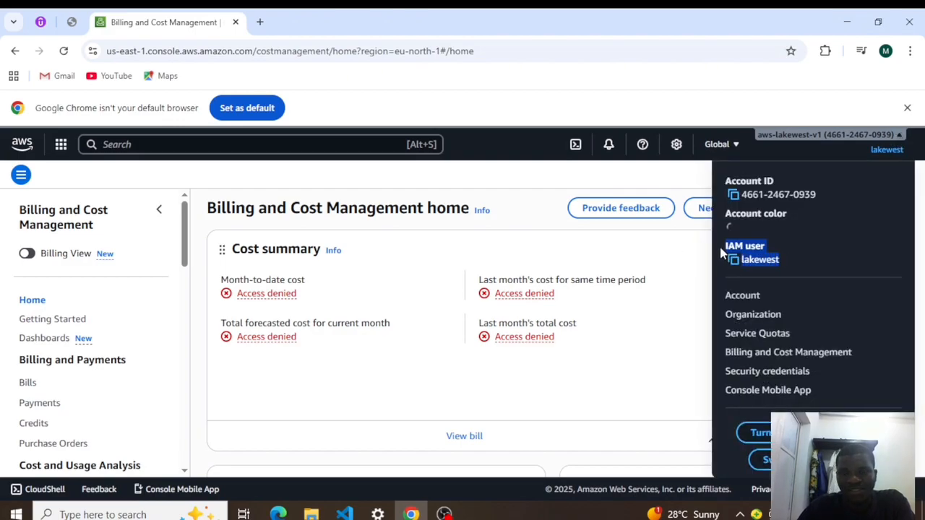
pyautogui.click(589, 255)
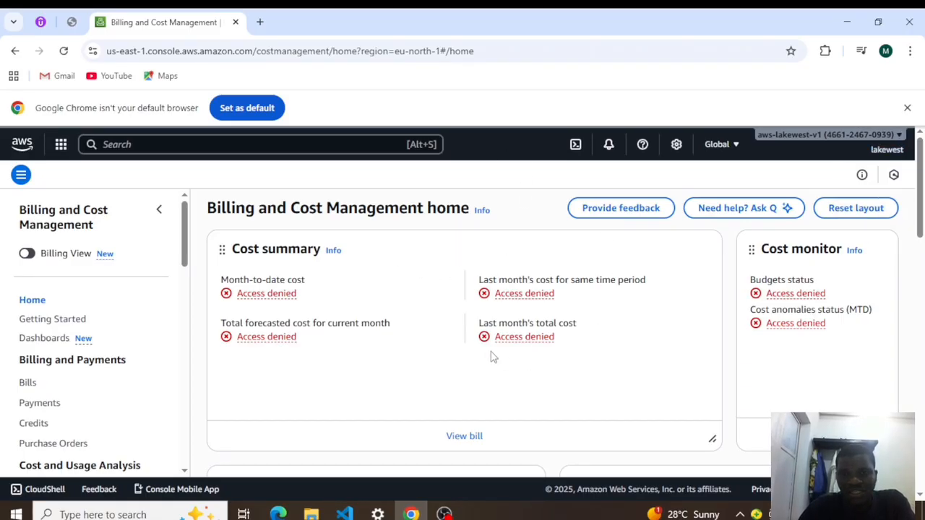
pyautogui.click(278, 514)
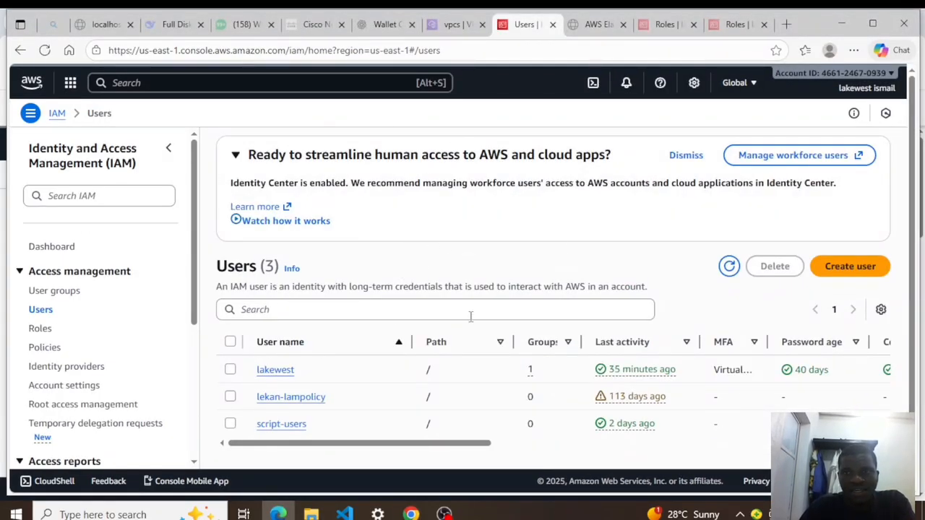
# - Open the root account's Account page and find the IAM user and role billing access setting
pyautogui.click(894, 78)
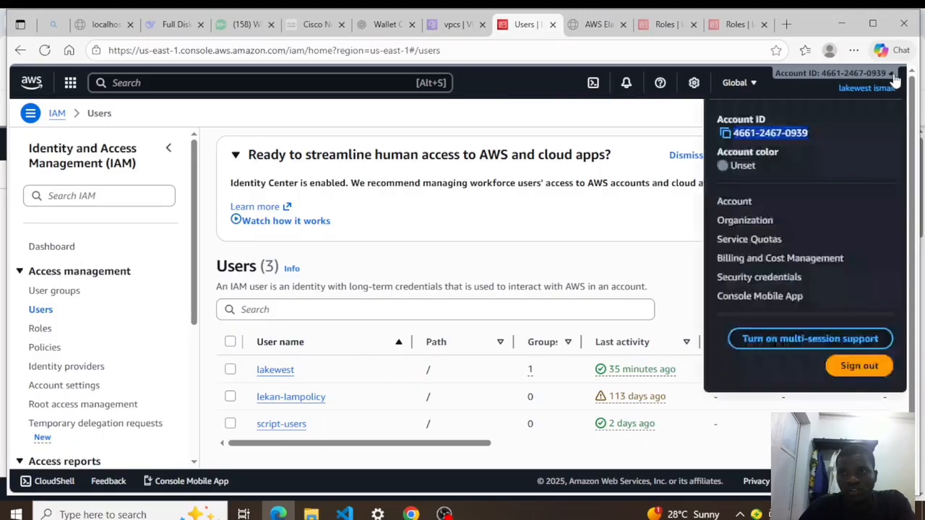
pyautogui.click(743, 206)
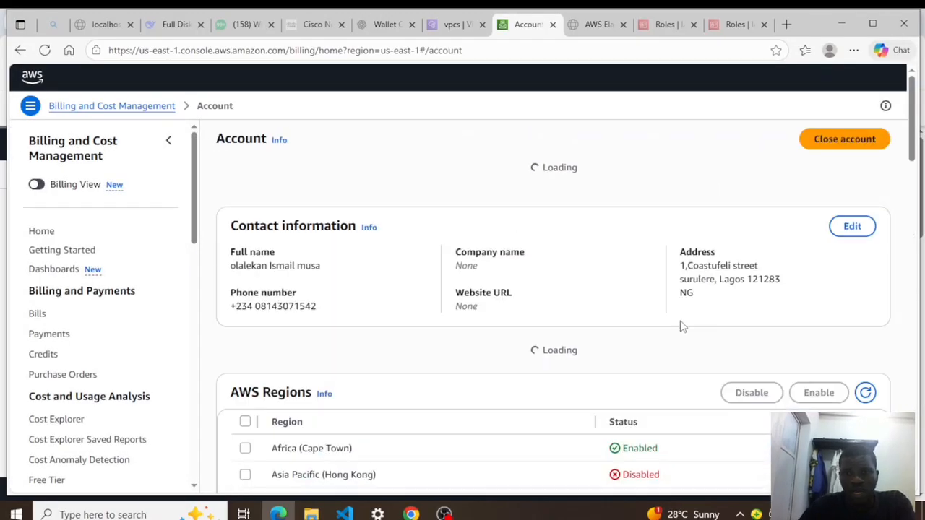
pyautogui.scroll(-10, 704, 347)
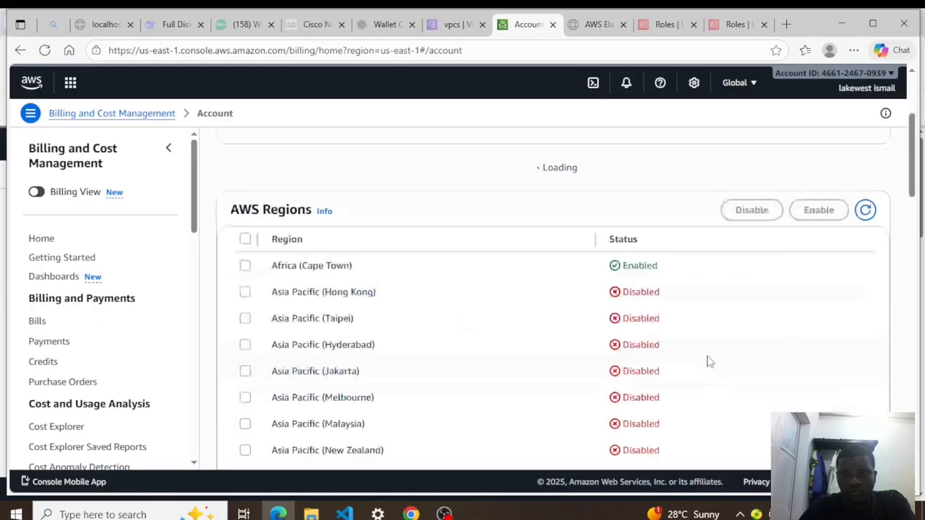
pyautogui.scroll(-5, 705, 347)
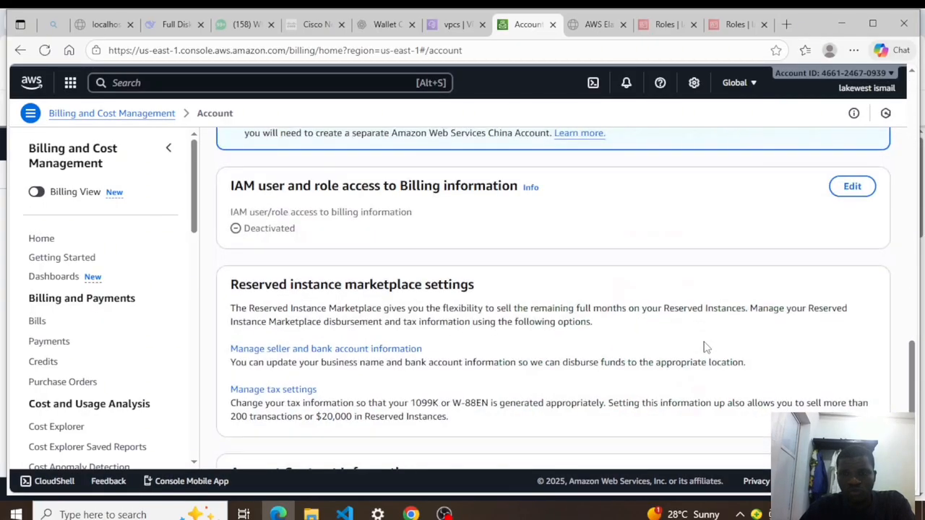
pyautogui.scroll(2, 271, 267)
pyautogui.moveTo(547, 323); pyautogui.dragTo(230, 321)
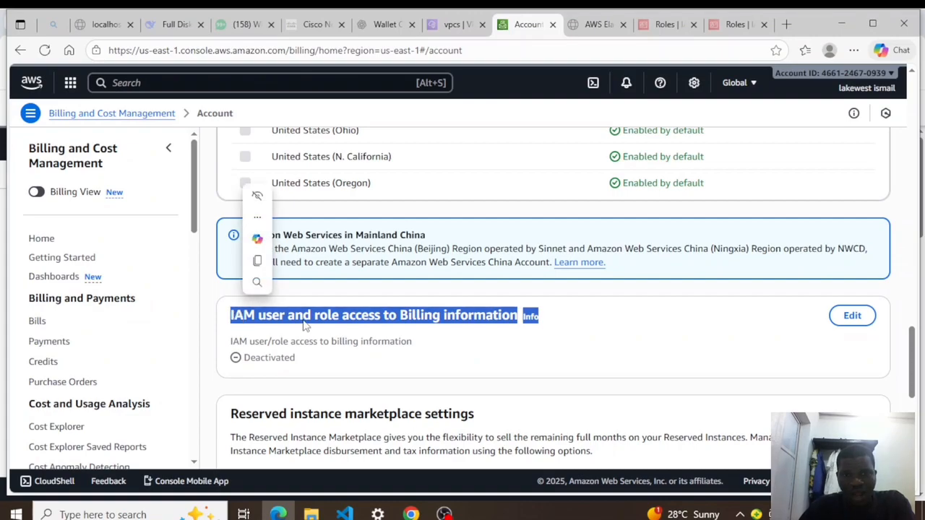
pyautogui.click(502, 337)
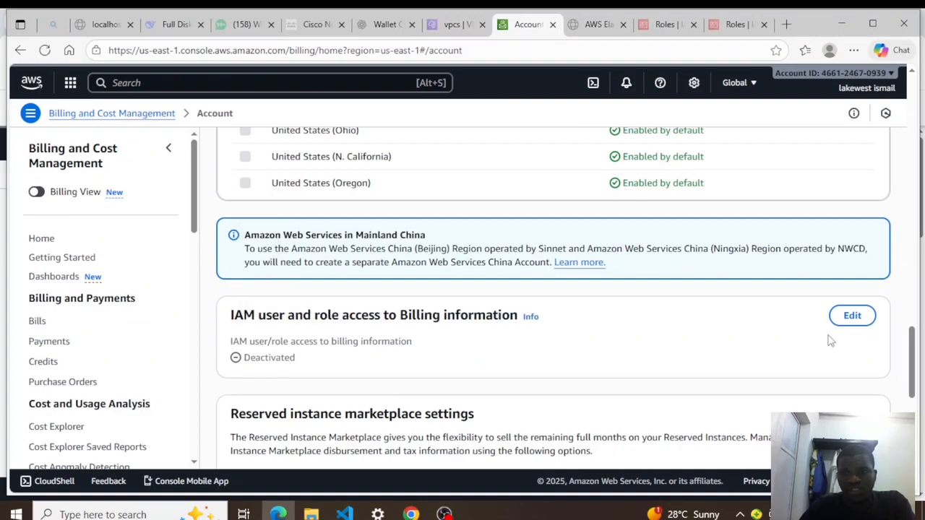
# - Turn on Activate IAM Access for billing information and save the update
pyautogui.click(859, 323)
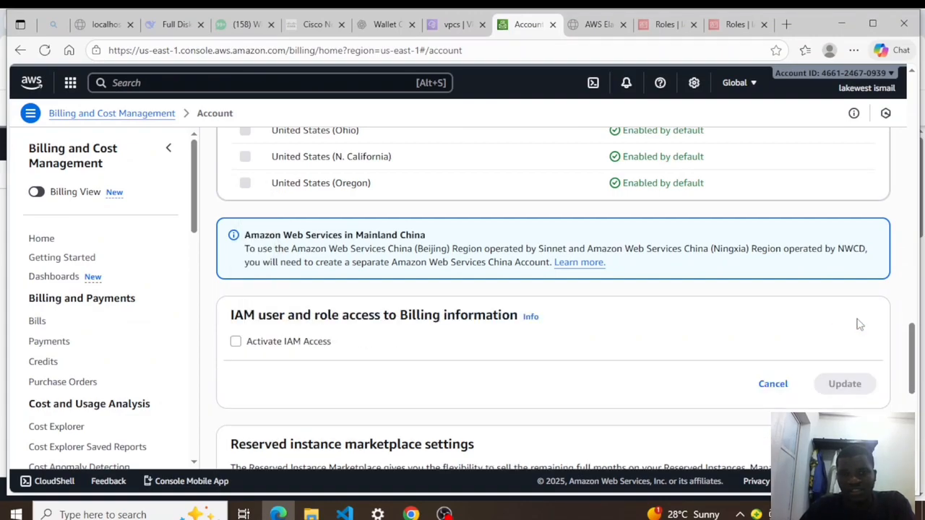
pyautogui.click(236, 342)
pyautogui.click(843, 385)
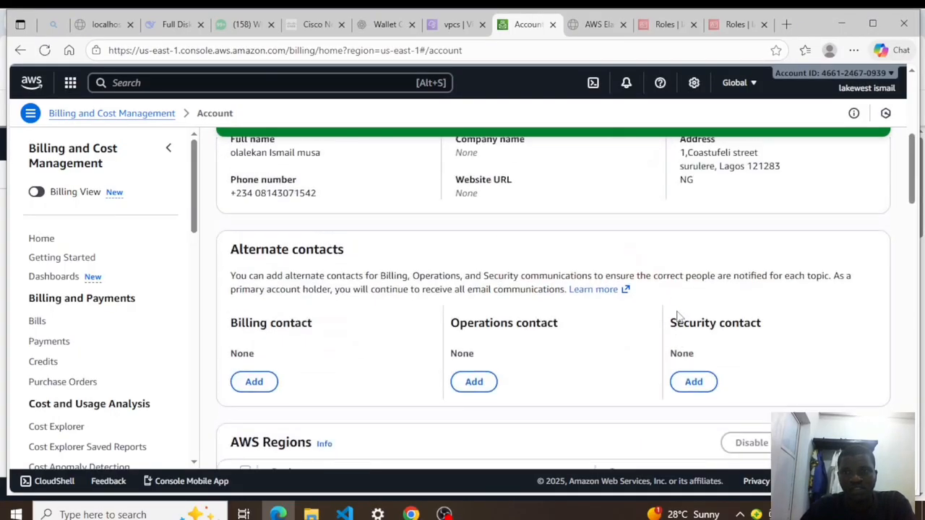
pyautogui.scroll(-15, 332, 176)
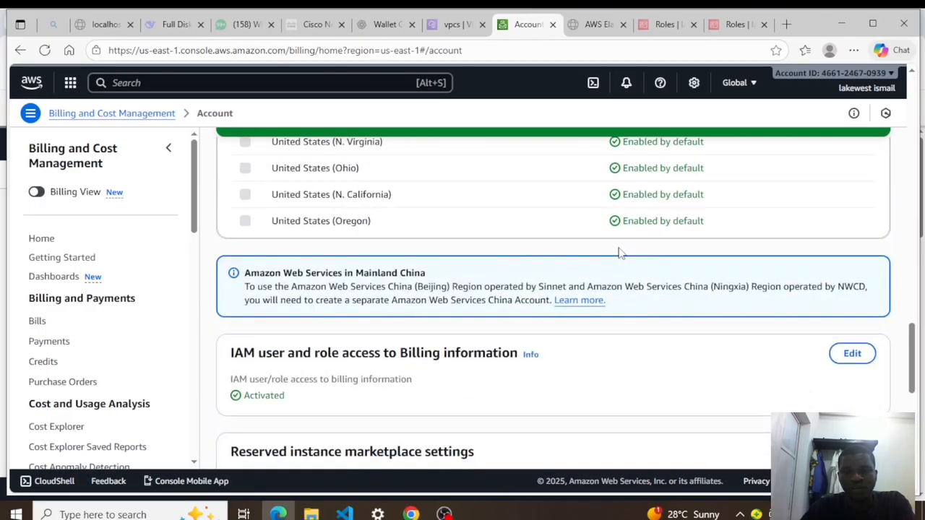
pyautogui.click(411, 511)
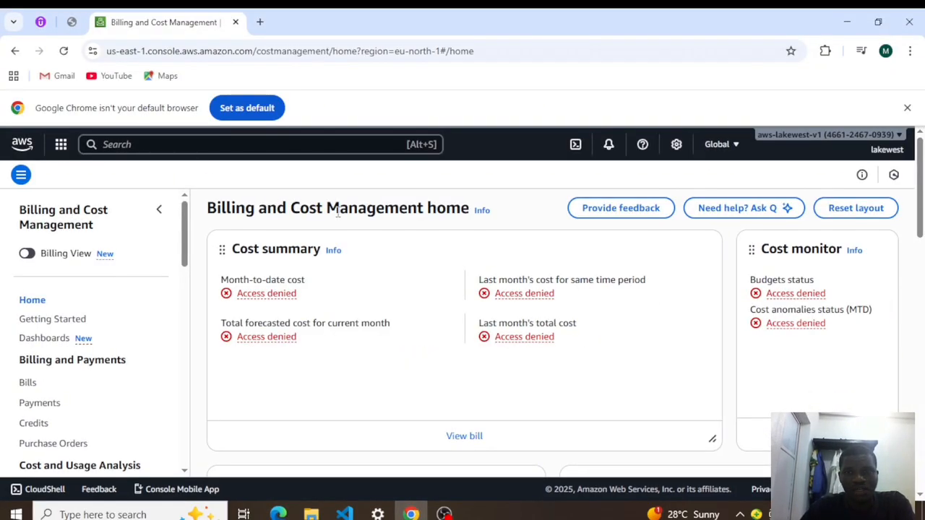
# - Reload the IAM user's billing home, recheck the signed-in user, and return to the root window
pyautogui.click(63, 50)
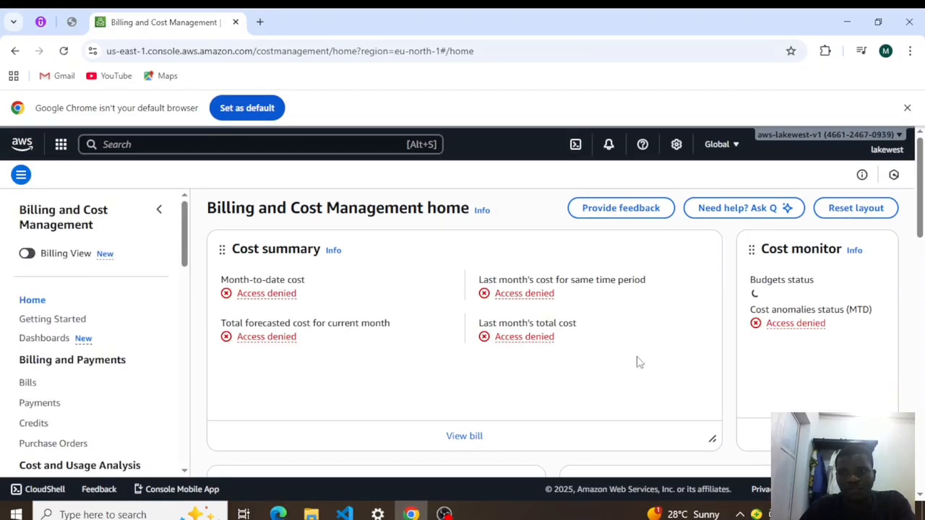
pyautogui.click(901, 139)
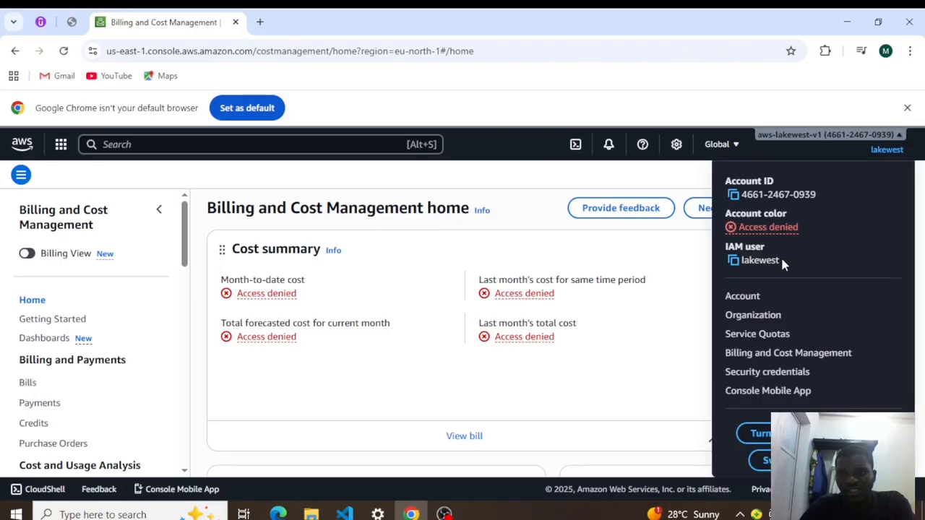
pyautogui.click(606, 305)
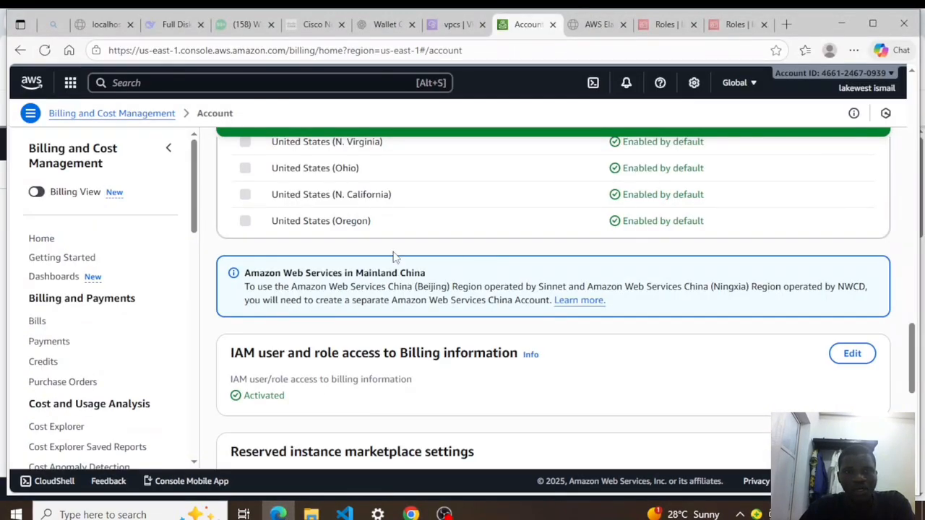
pyautogui.scroll(15, 515, 192)
pyautogui.click(134, 83)
# - Search 'iam' and open the User groups list with the Admin and Developers groups
pyautogui.write('iam')
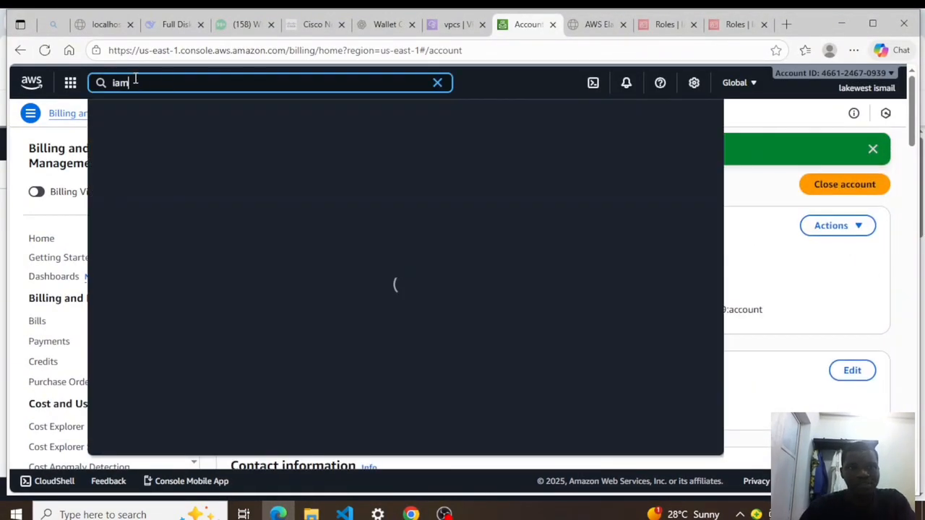
pyautogui.click(312, 209)
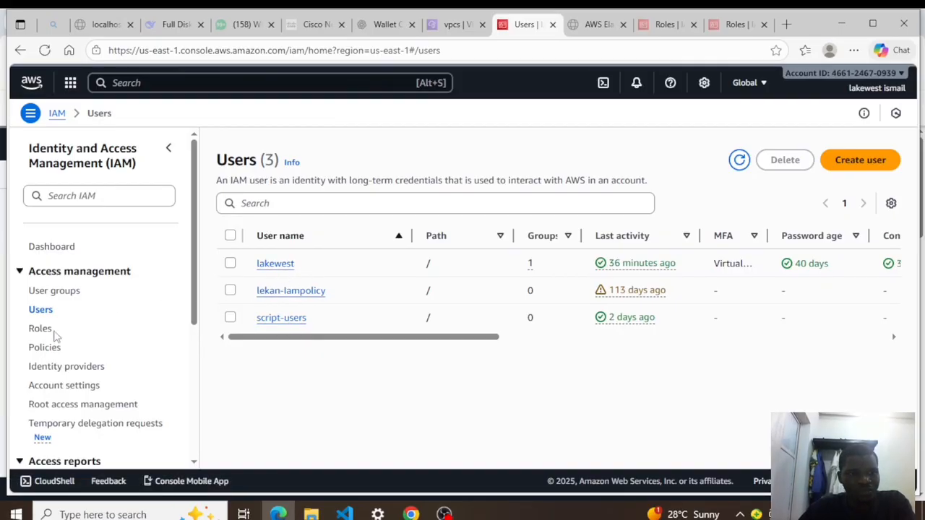
pyautogui.click(52, 293)
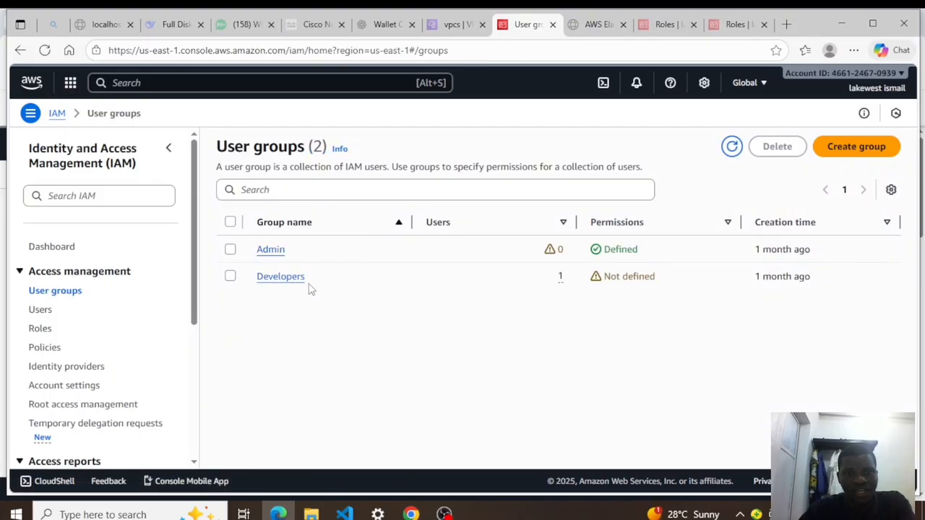
# - Check the Developers group, then add the first listed user to the Admin group
pyautogui.click(287, 281)
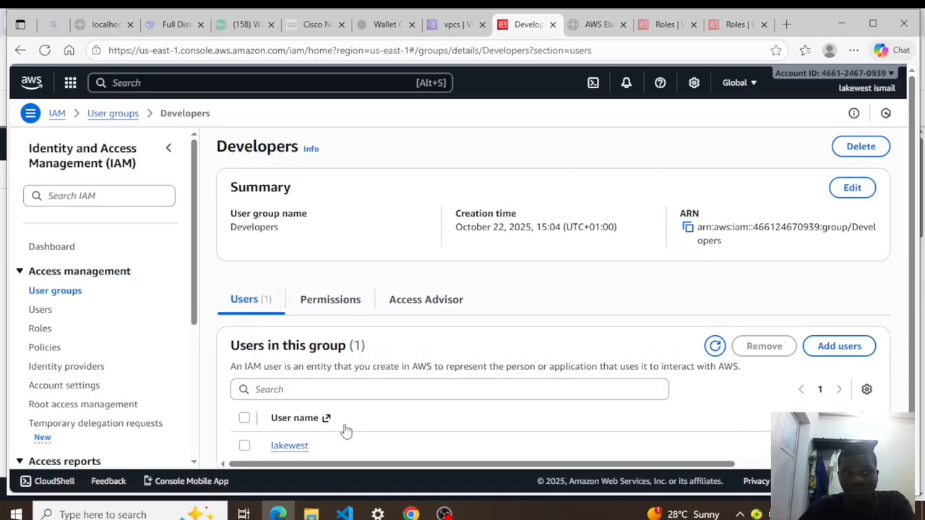
pyautogui.click(113, 114)
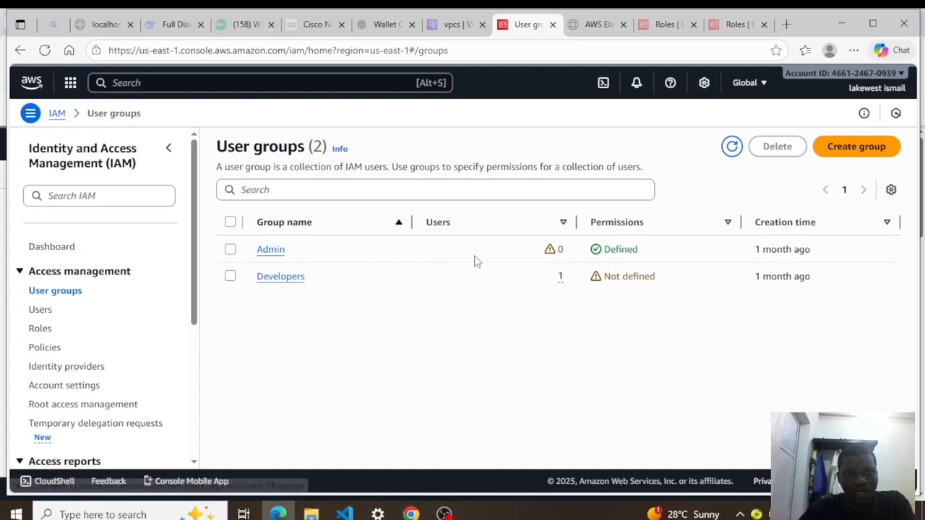
pyautogui.click(275, 252)
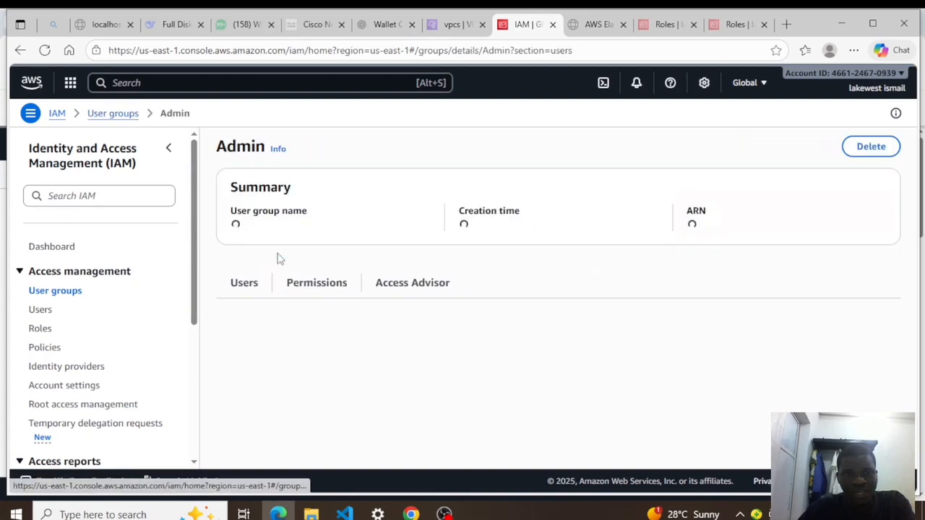
pyautogui.scroll(-1, 679, 383)
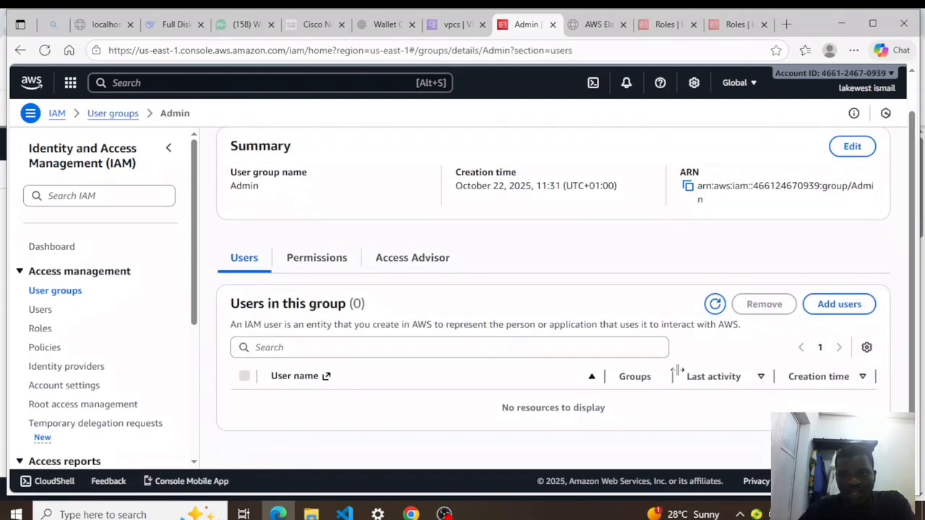
pyautogui.click(837, 307)
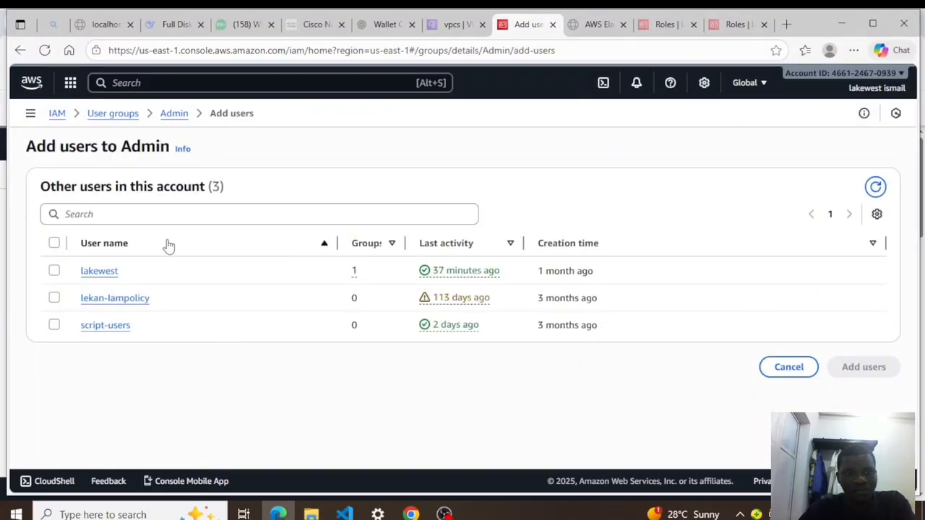
pyautogui.click(55, 273)
pyautogui.click(857, 372)
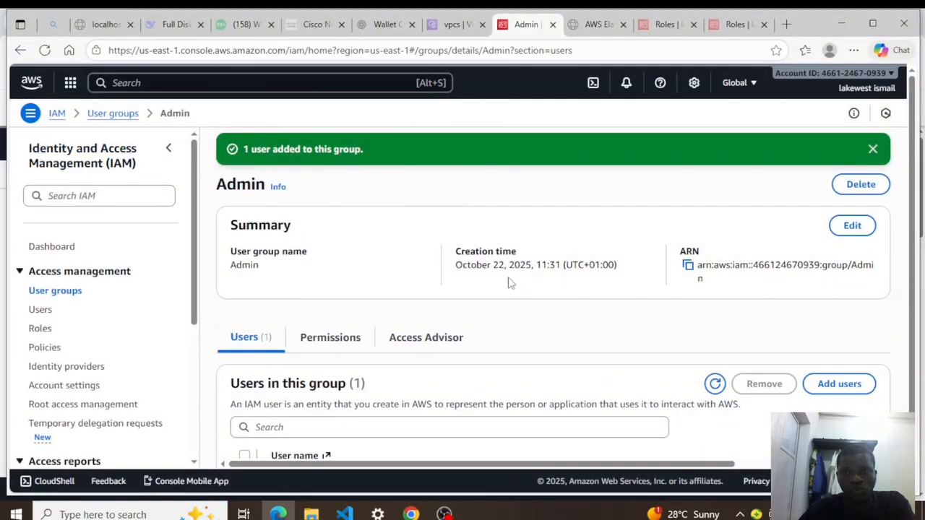
# - Reload the IAM user's billing home until it shows $0.27 month-to-date and $46.46 last month
pyautogui.click(410, 513)
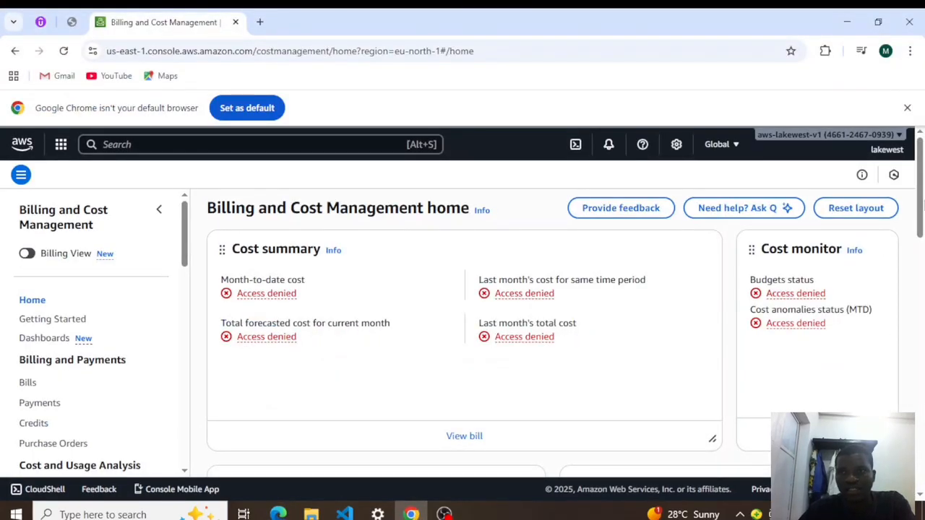
pyautogui.click(904, 147)
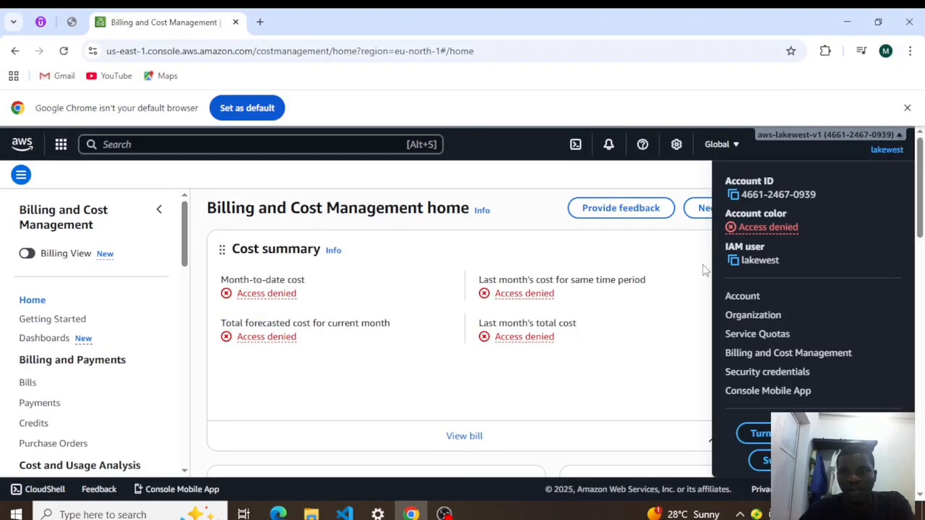
pyautogui.click(313, 233)
pyautogui.click(64, 51)
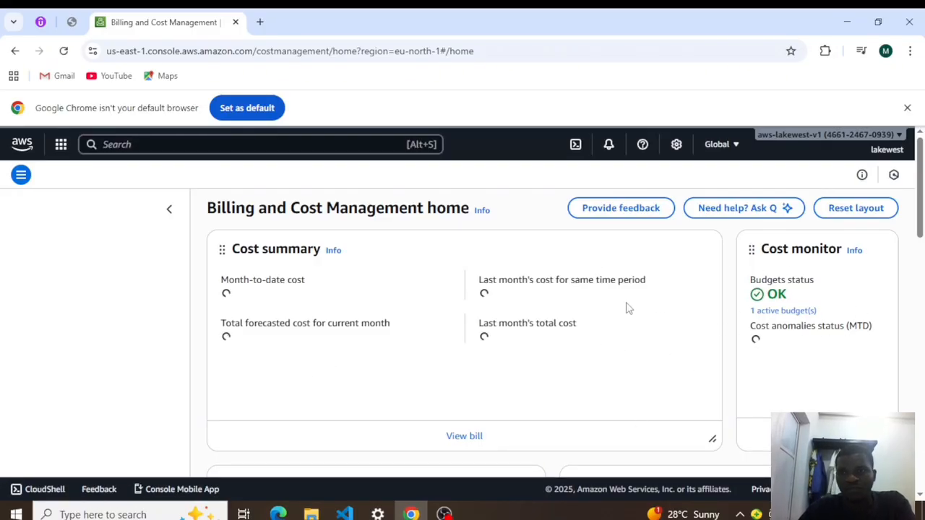
pyautogui.click(900, 141)
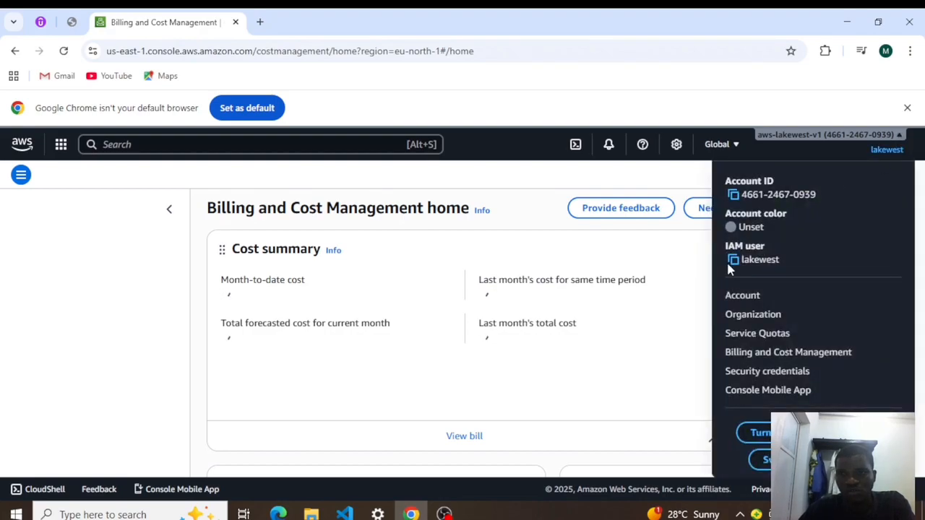
pyautogui.click(672, 246)
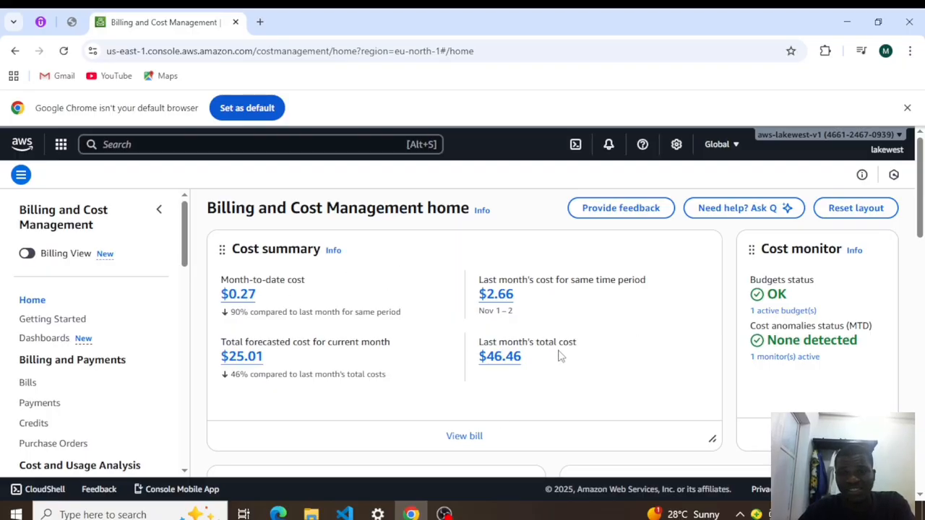
# - Scroll the Billing sidebar to Budgets and Planning and open Budgets, showing Budgets (0)
pyautogui.scroll(-3, 468, 344)
pyautogui.scroll(3, 501, 307)
pyautogui.scroll(-3, 567, 370)
pyautogui.scroll(3, 568, 371)
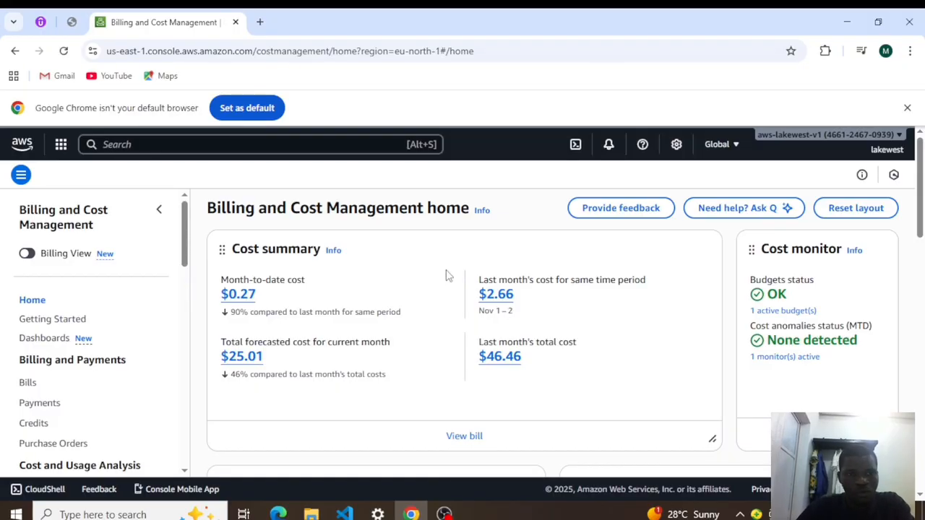
pyautogui.moveTo(186, 255); pyautogui.dragTo(204, 327)
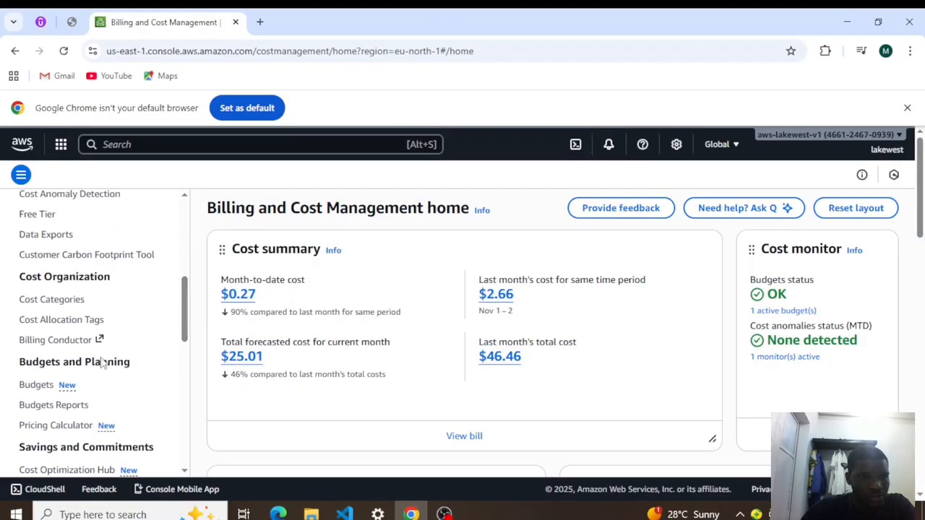
pyautogui.click(37, 389)
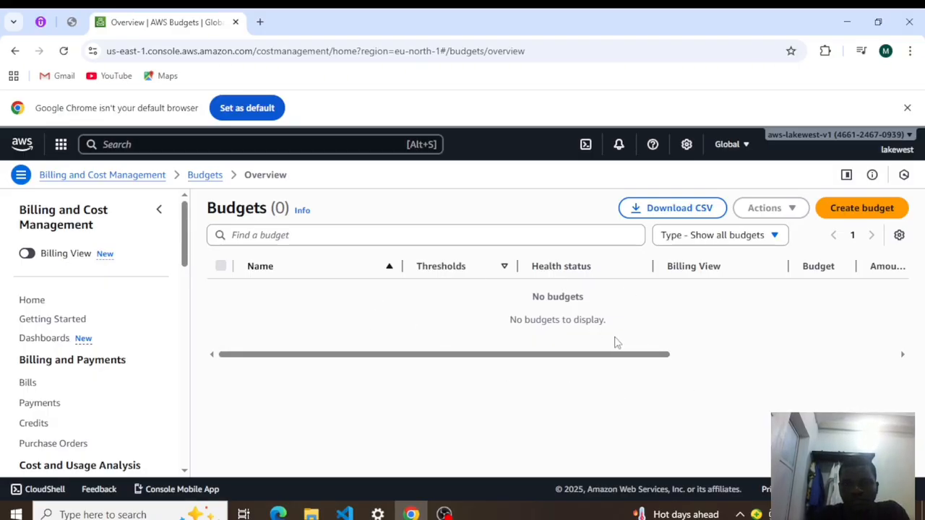
# - Start a new budget from the Zero spend budget template, keeping the default name My Zero-Spend Budget
pyautogui.click(853, 211)
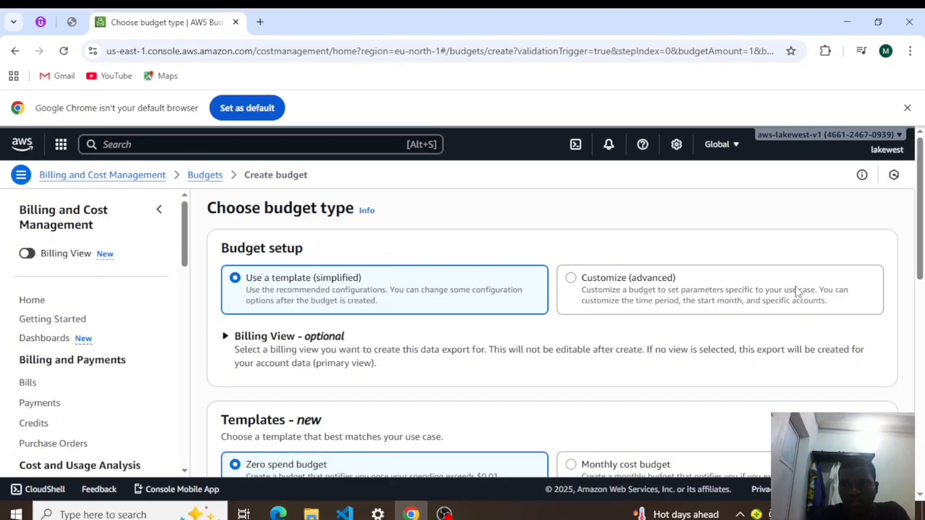
pyautogui.moveTo(921, 242); pyautogui.dragTo(922, 304)
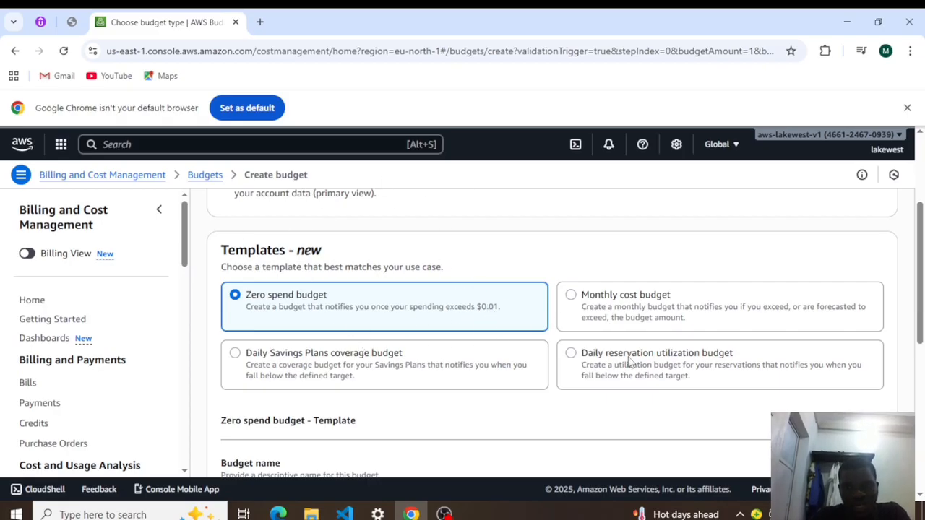
pyautogui.moveTo(920, 298); pyautogui.dragTo(914, 350)
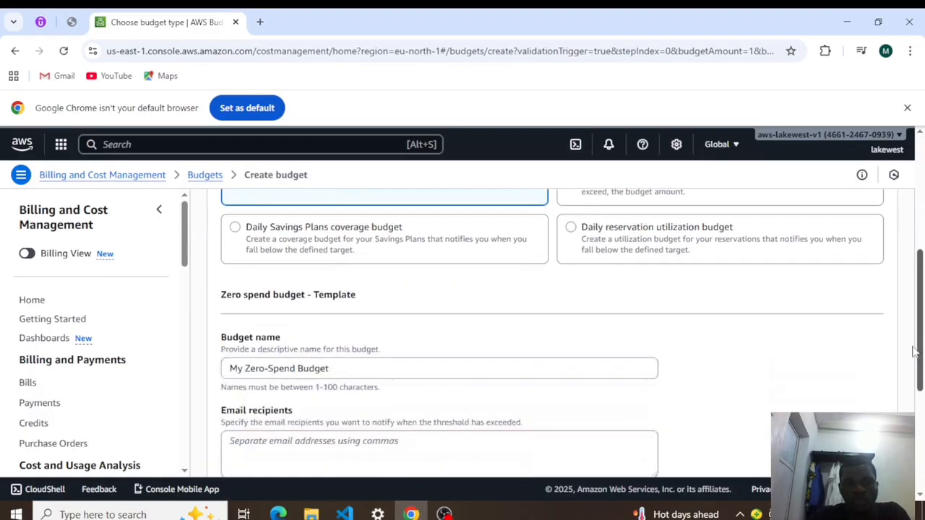
pyautogui.scroll(-1, 578, 346)
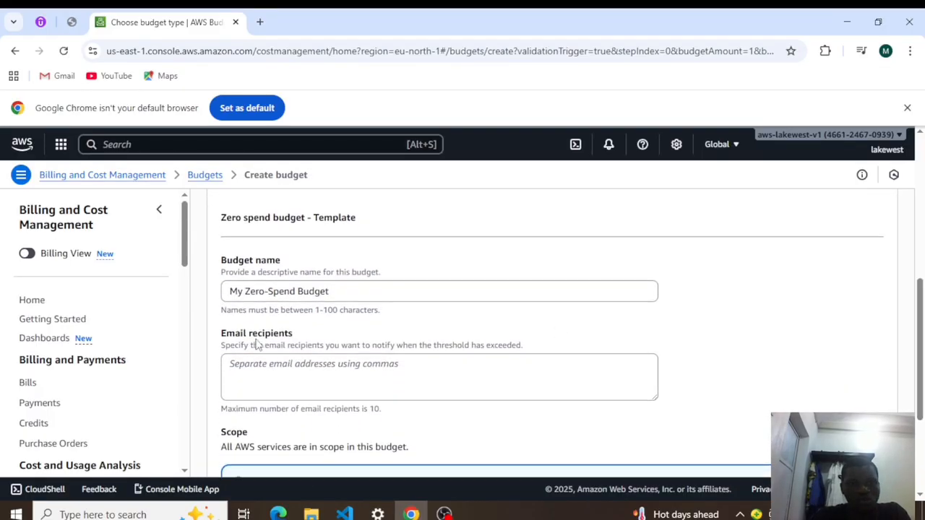
pyautogui.click(335, 292)
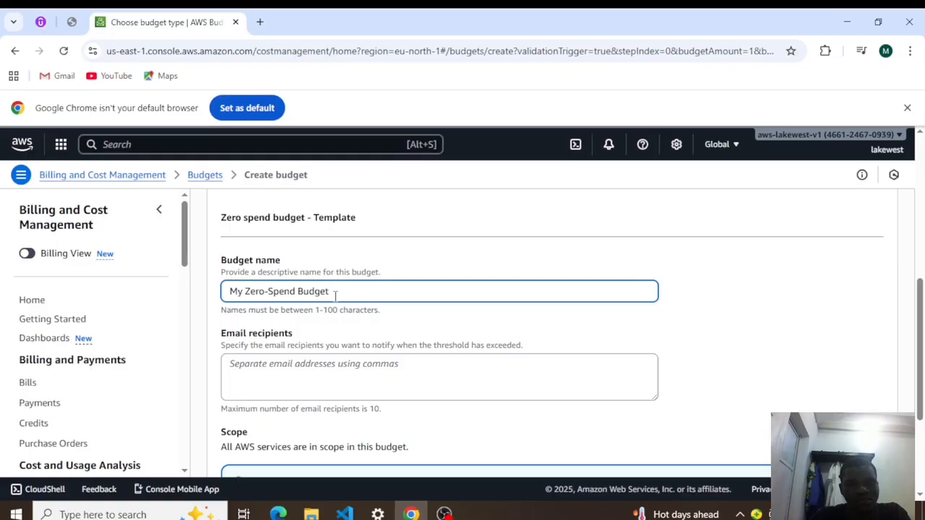
pyautogui.moveTo(919, 334); pyautogui.dragTo(919, 372)
# - Enter the account owner's e-mail address as the alert recipient for any spend above $0.01
pyautogui.click(257, 264)
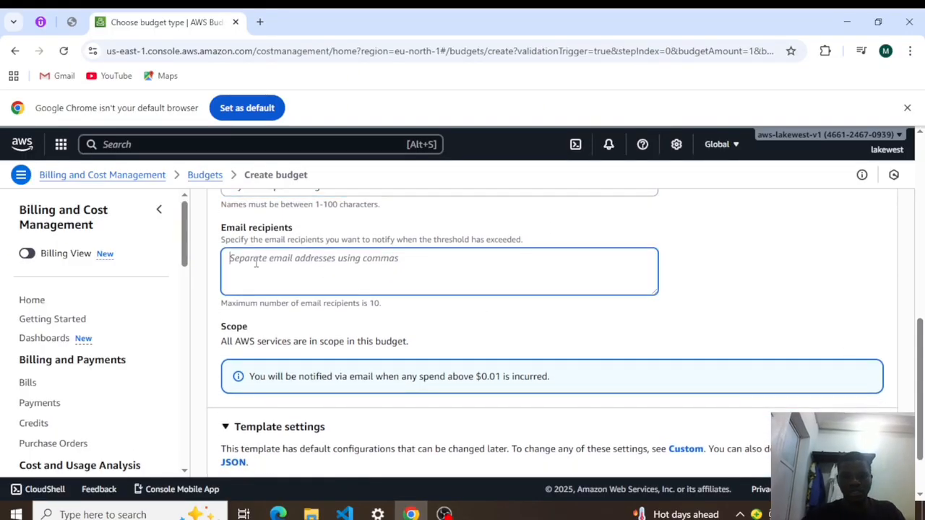
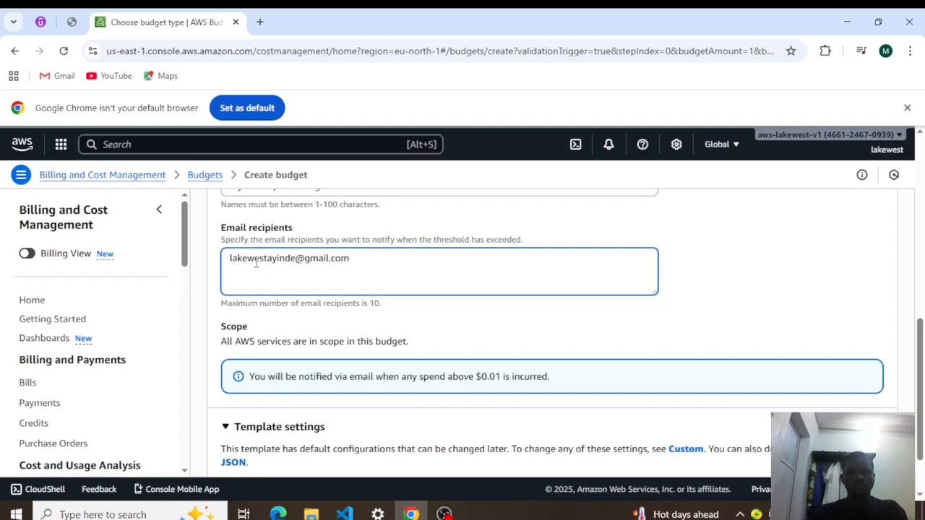
pyautogui.click(751, 266)
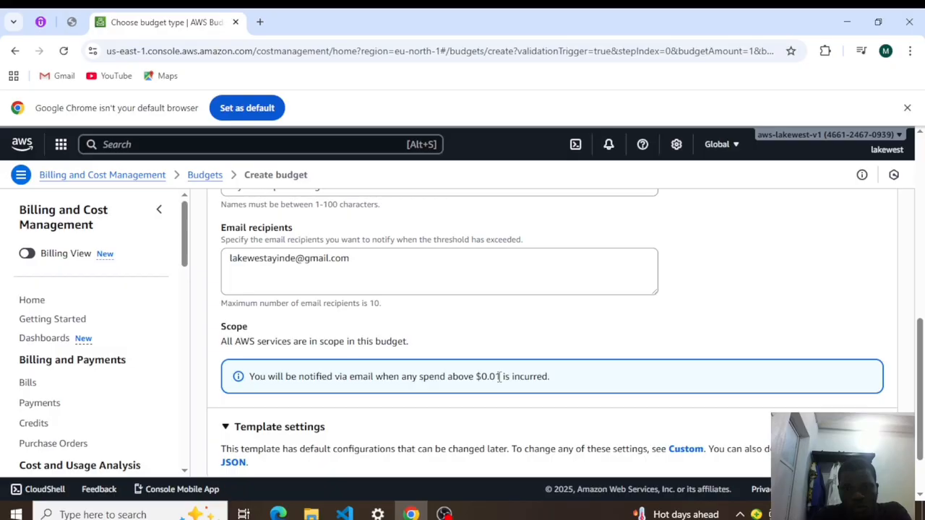
pyautogui.moveTo(920, 376); pyautogui.dragTo(920, 406)
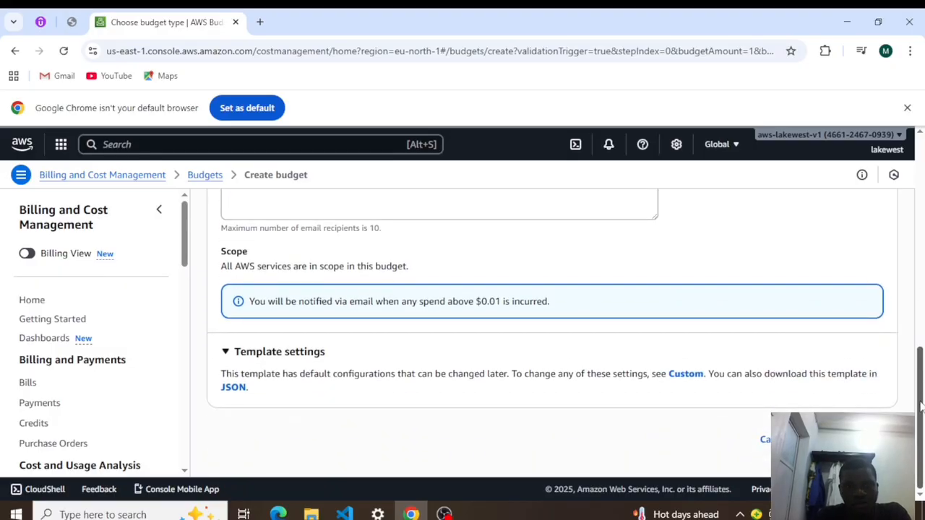
# - Create My Zero-Spend Budget and review its columns, which show it as Healthy with a $1.00 budget
pyautogui.click(850, 439)
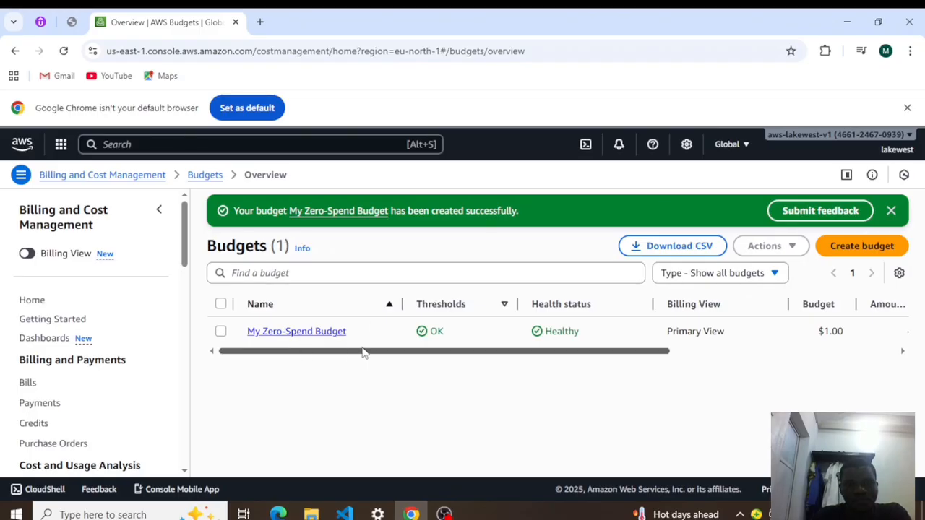
pyautogui.click(705, 354)
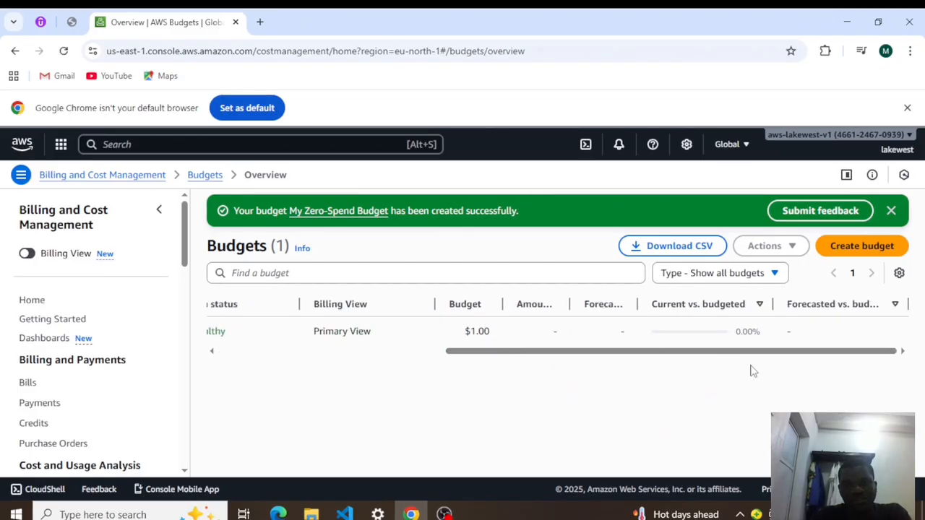
pyautogui.click(434, 354)
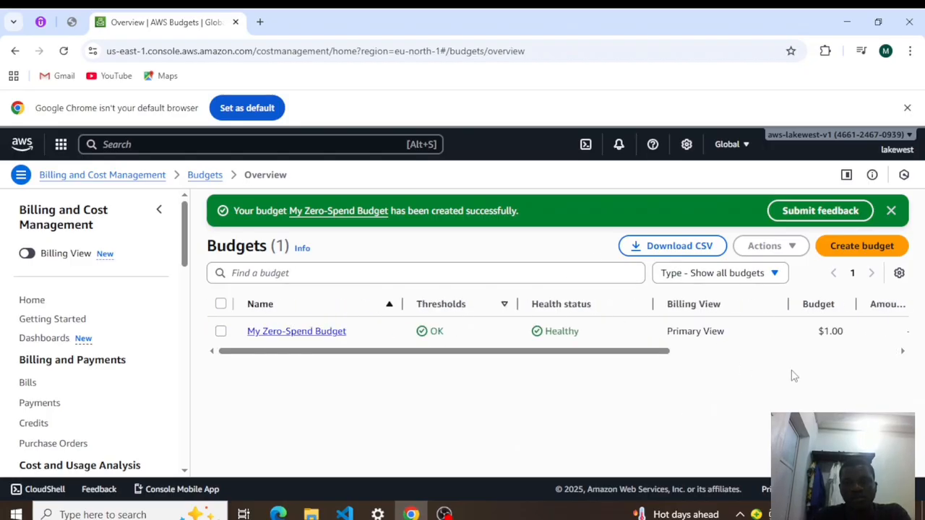